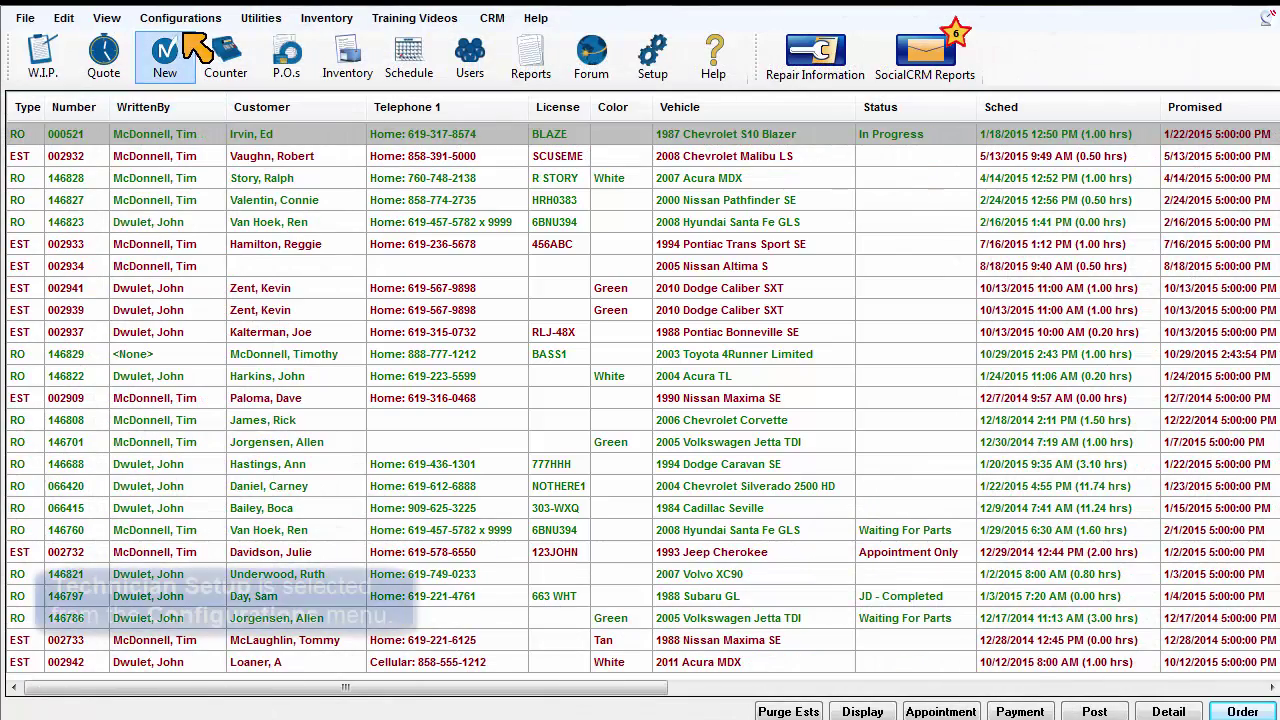
Open the Technicians Setup list from the Configurations menu.
left_click(178, 18)
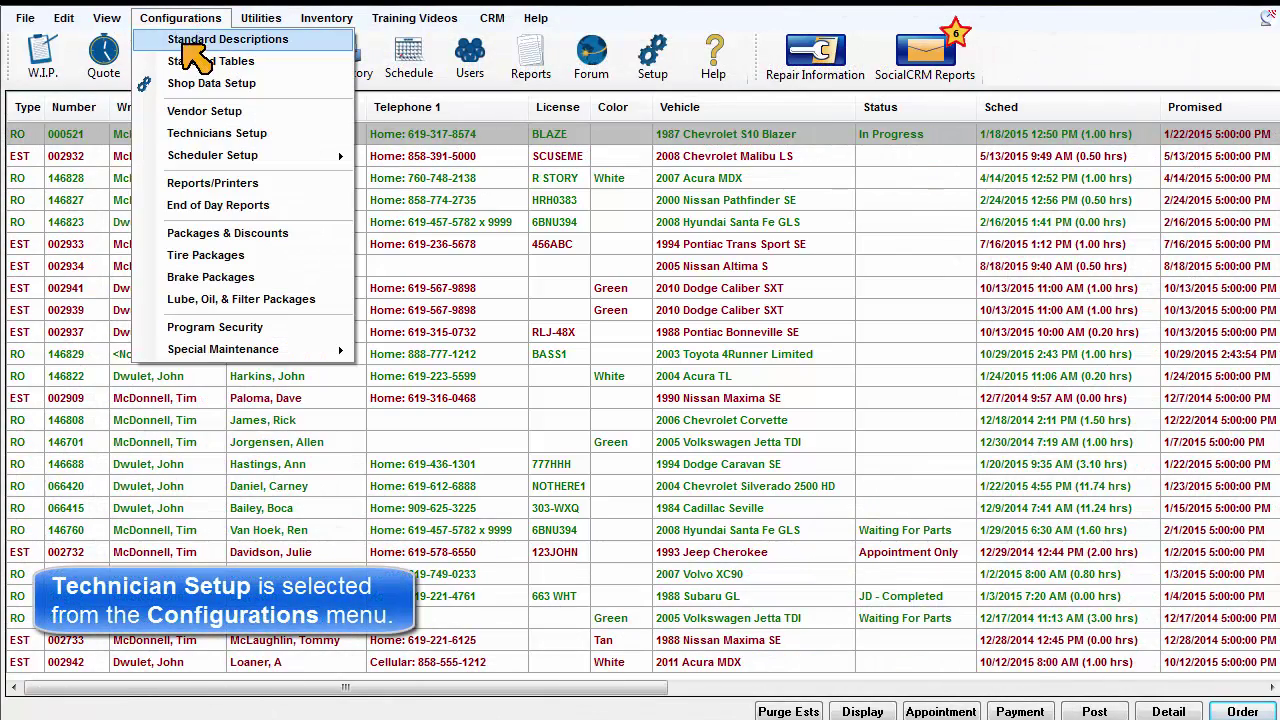
left_click(218, 134)
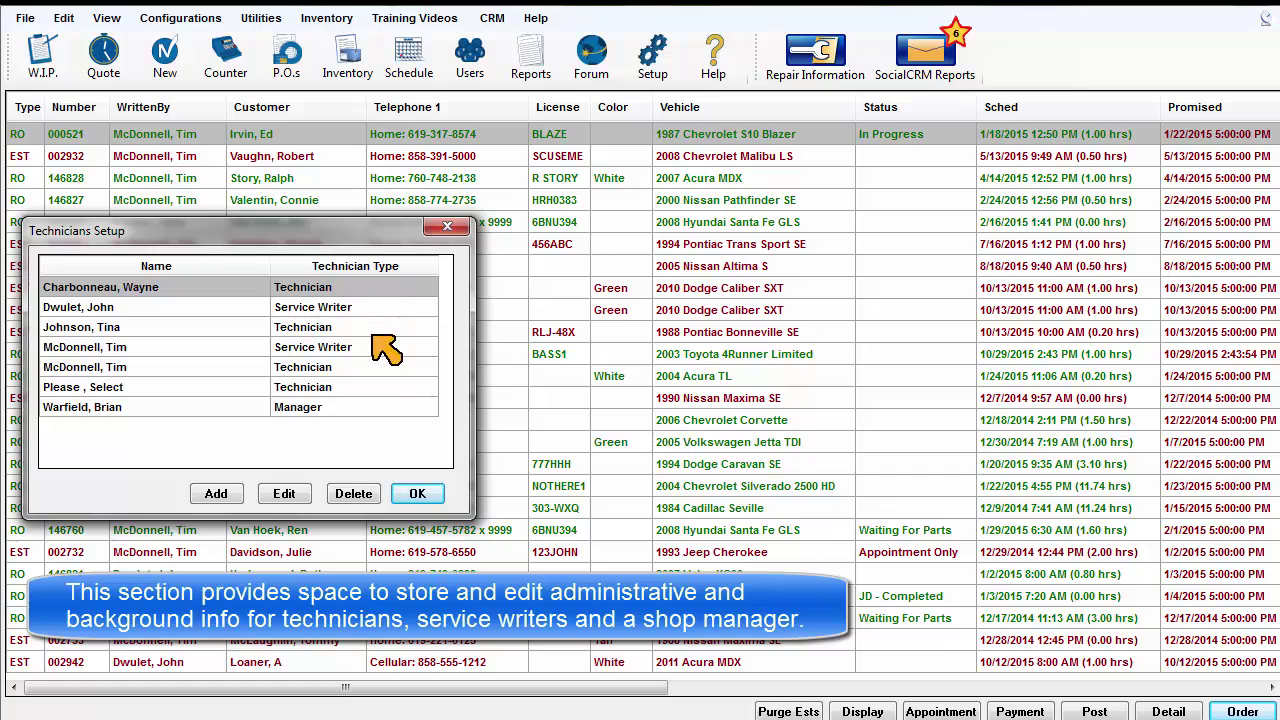
Edit the first technician's employee record, keeping it active with employee code WC5055.
left_click(288, 494)
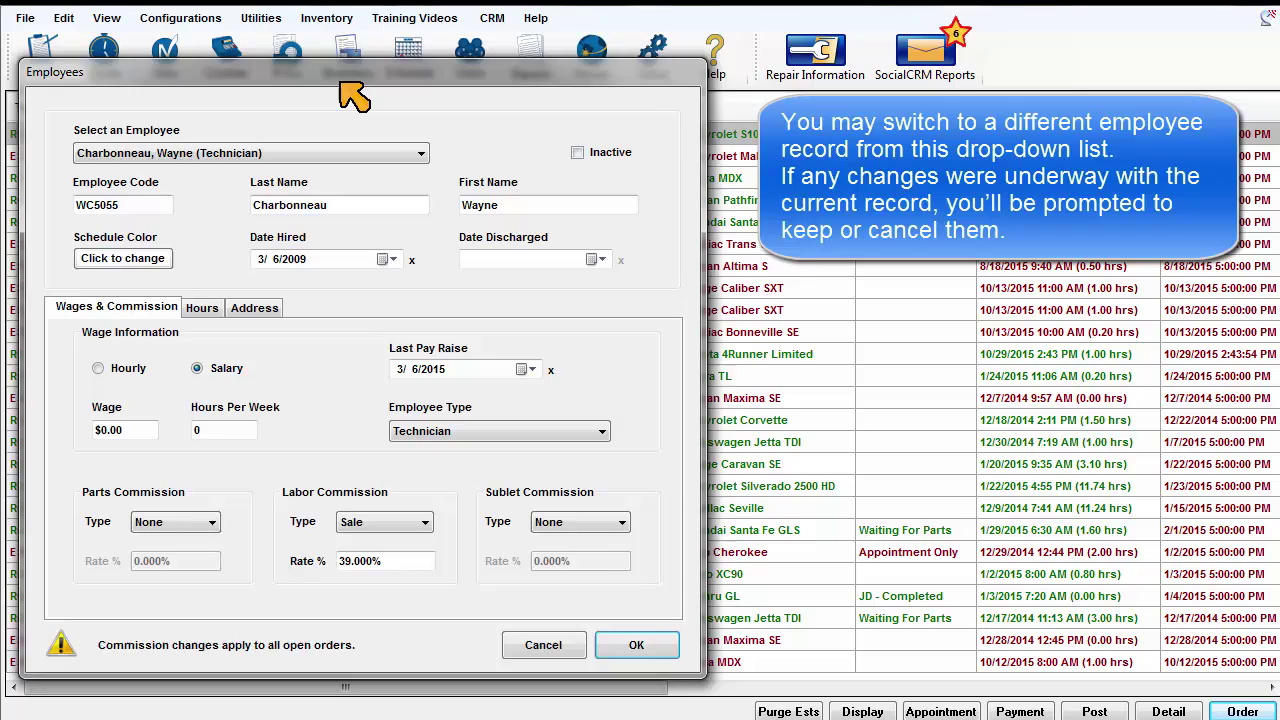
left_click(424, 162)
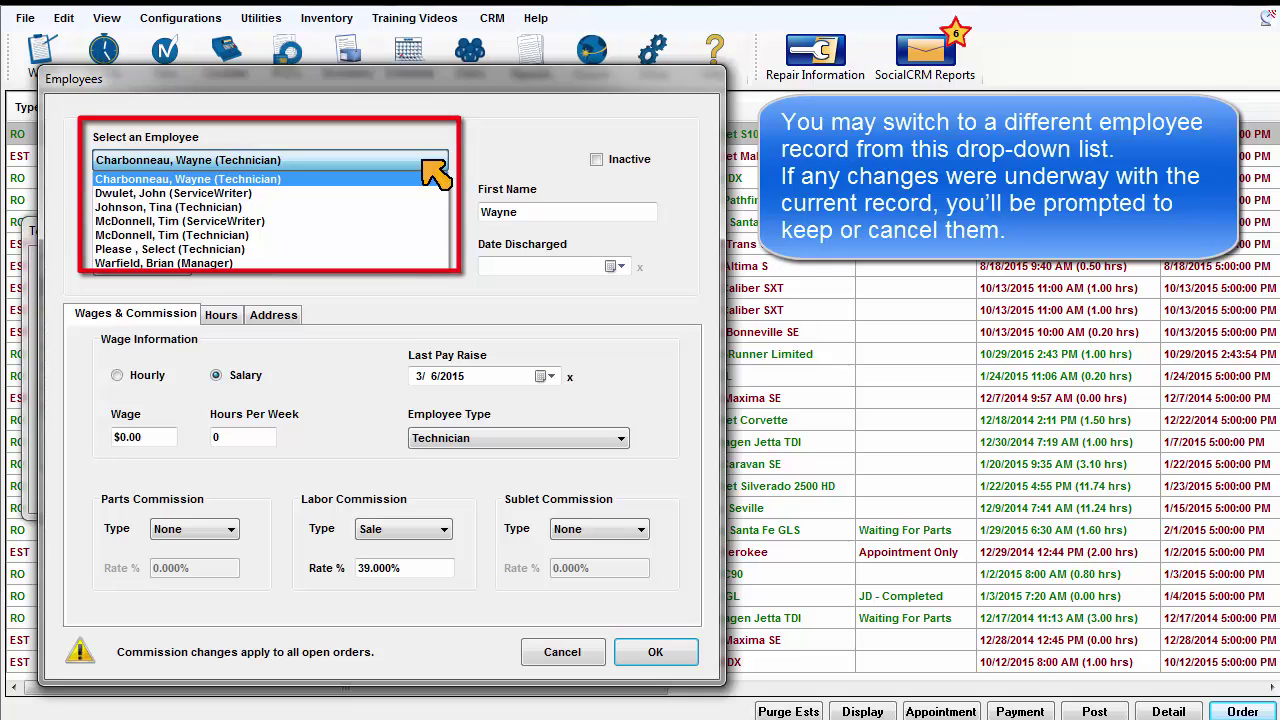
left_click(424, 162)
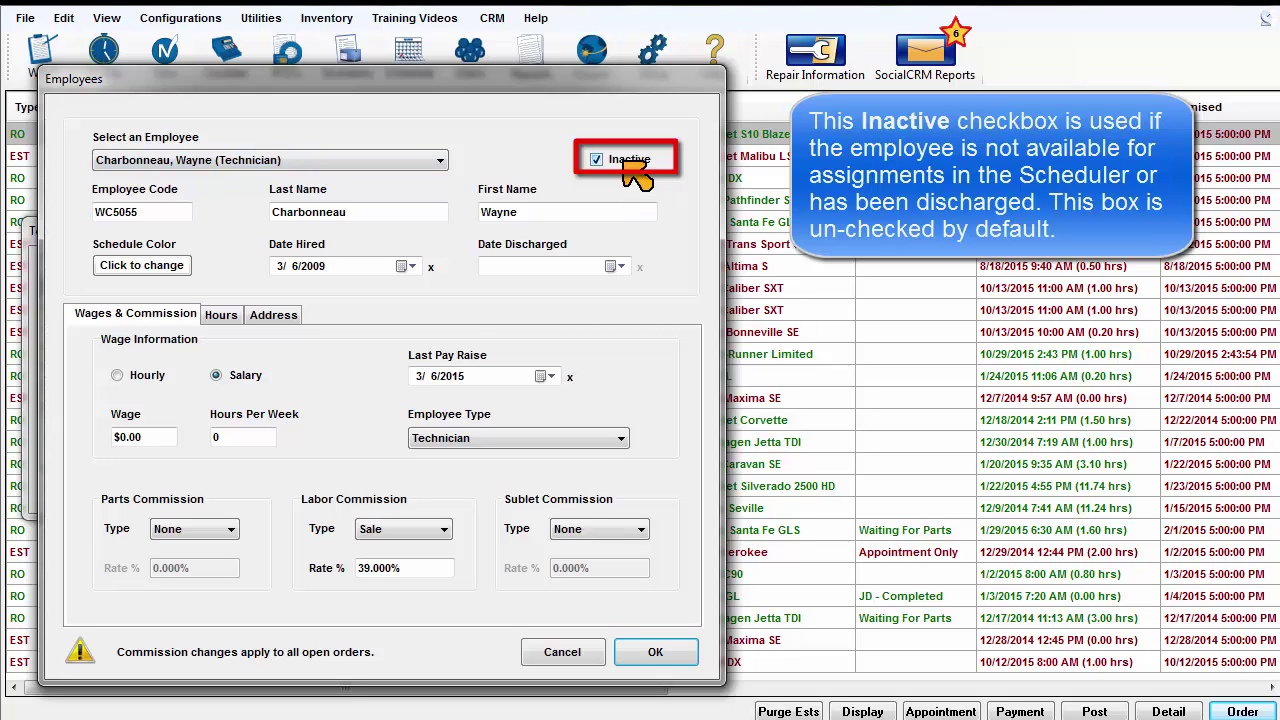
left_click(626, 164)
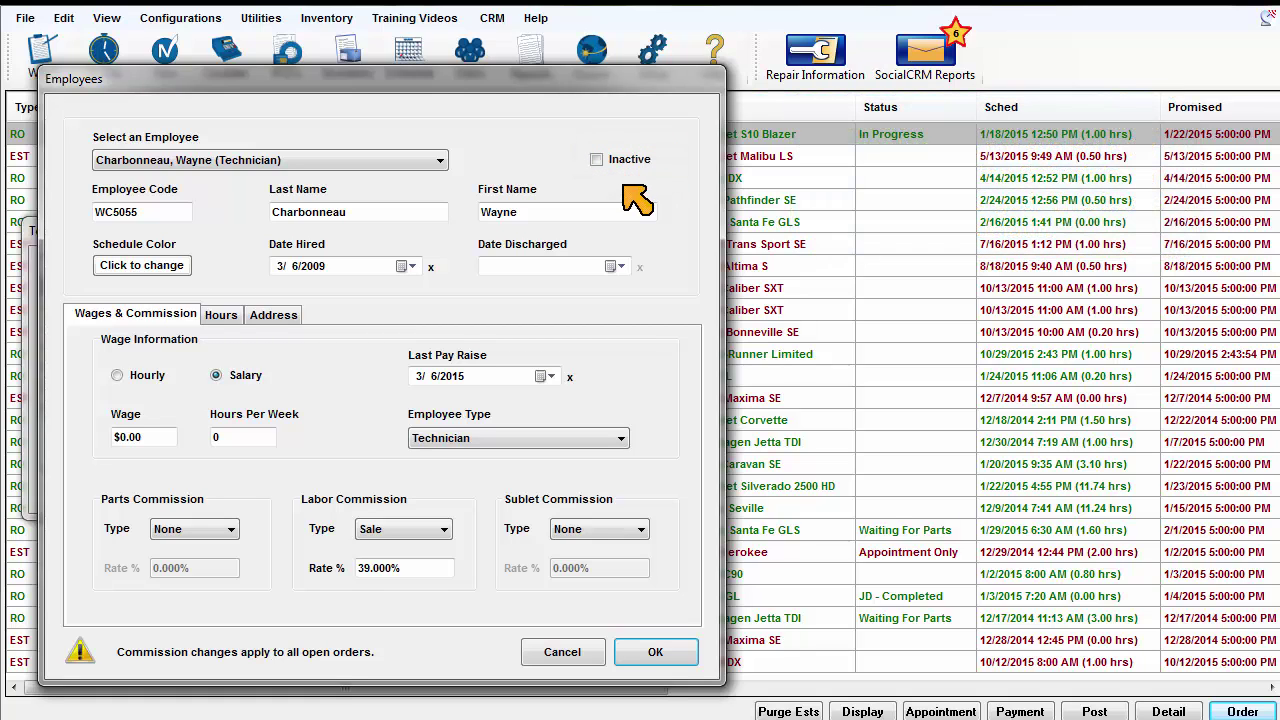
left_click(140, 212)
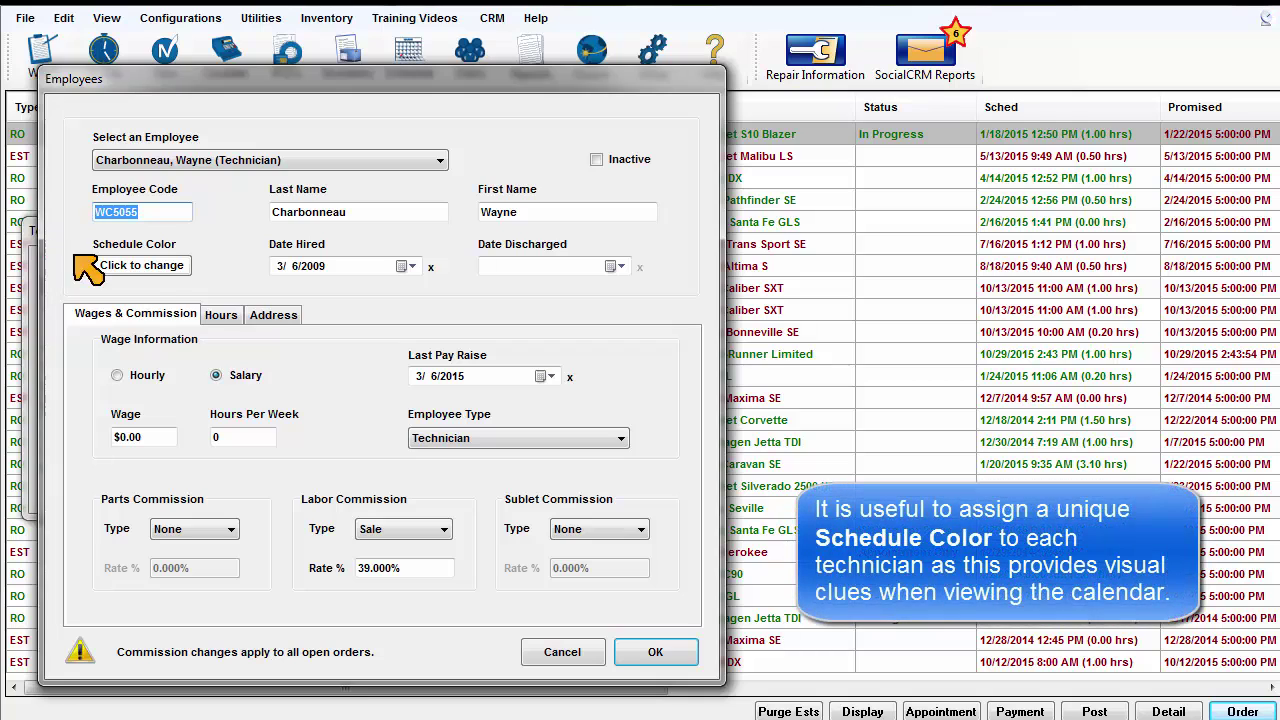
Set the schedule colour to teal and confirm the hire date remains 3/6/2009.
left_click(133, 266)
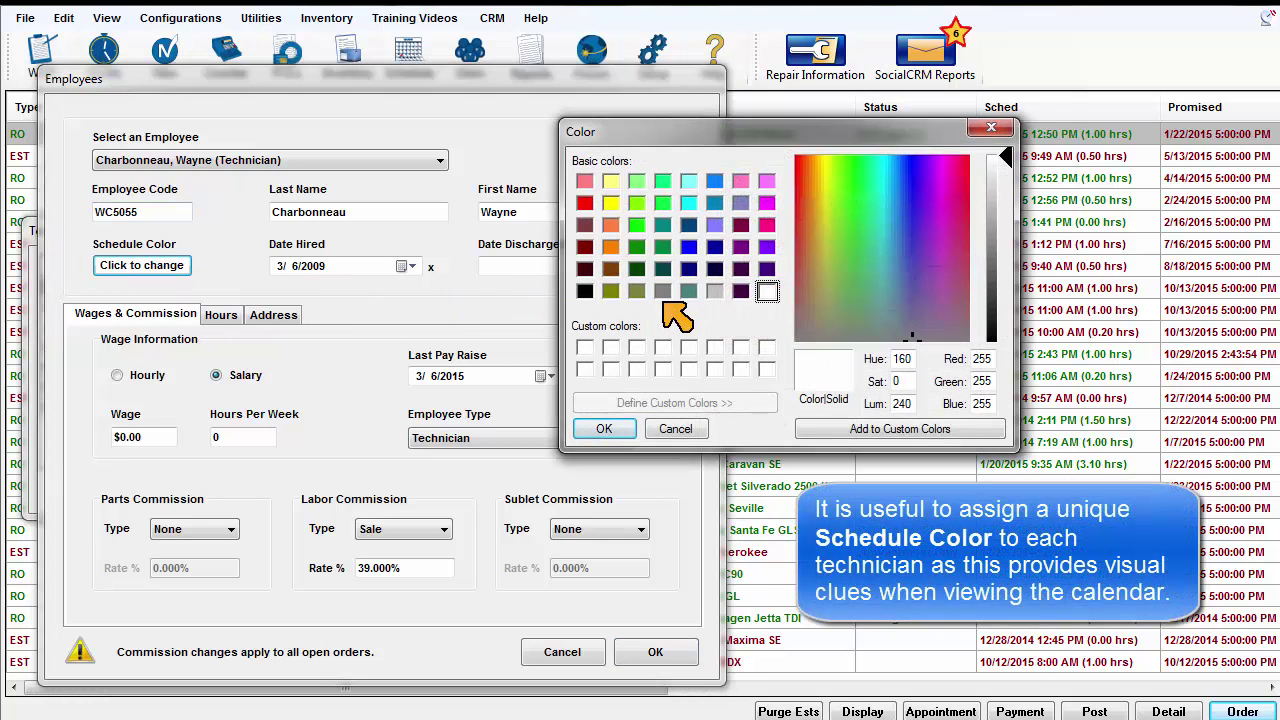
left_click(688, 290)
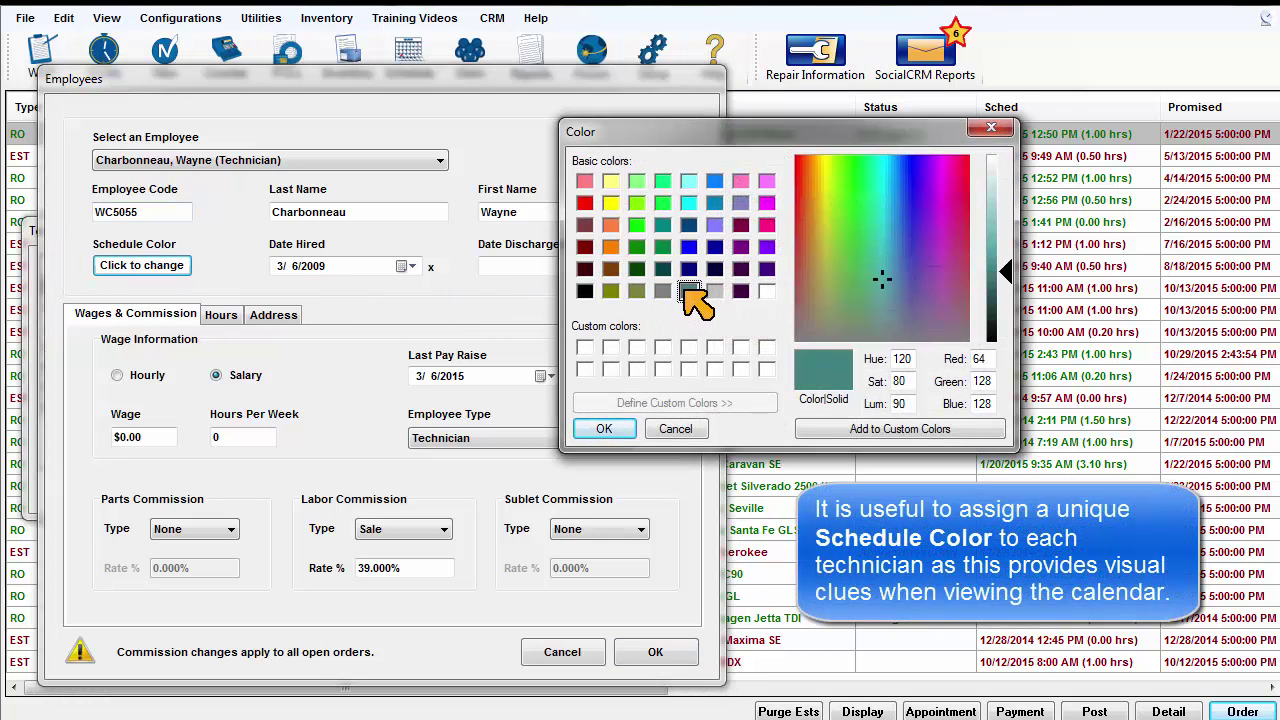
left_click(604, 428)
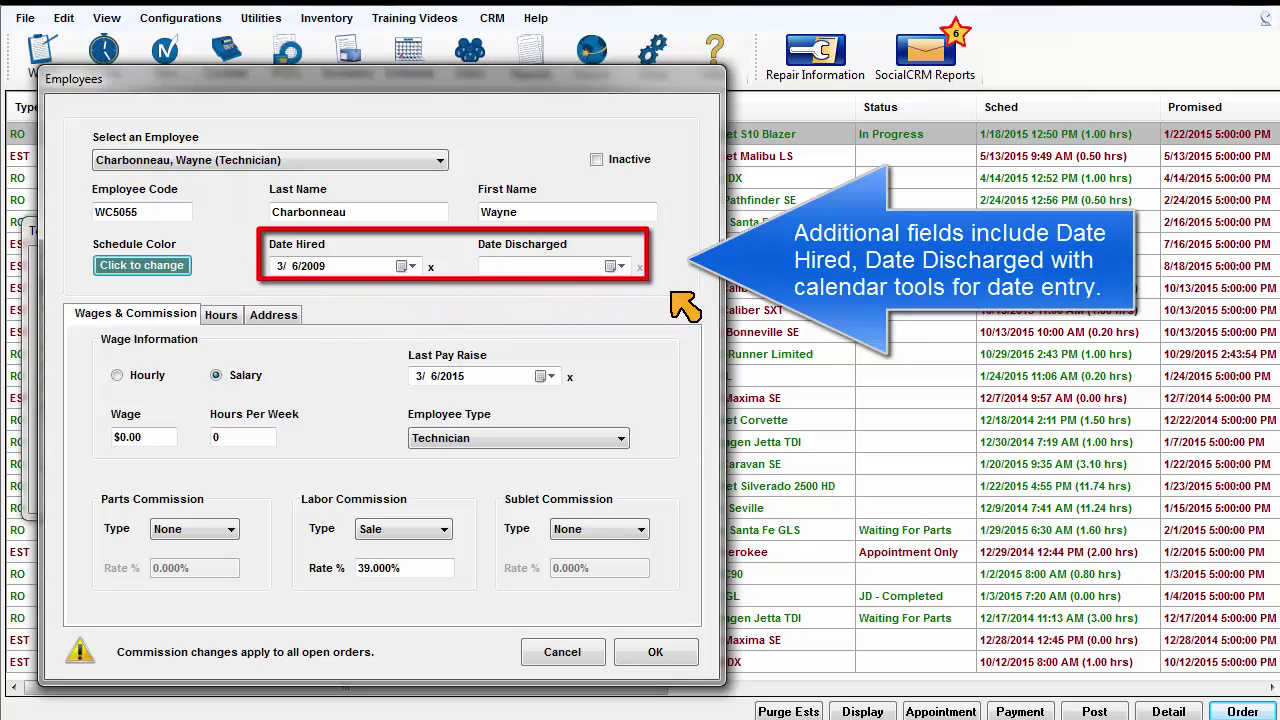
left_click(411, 266)
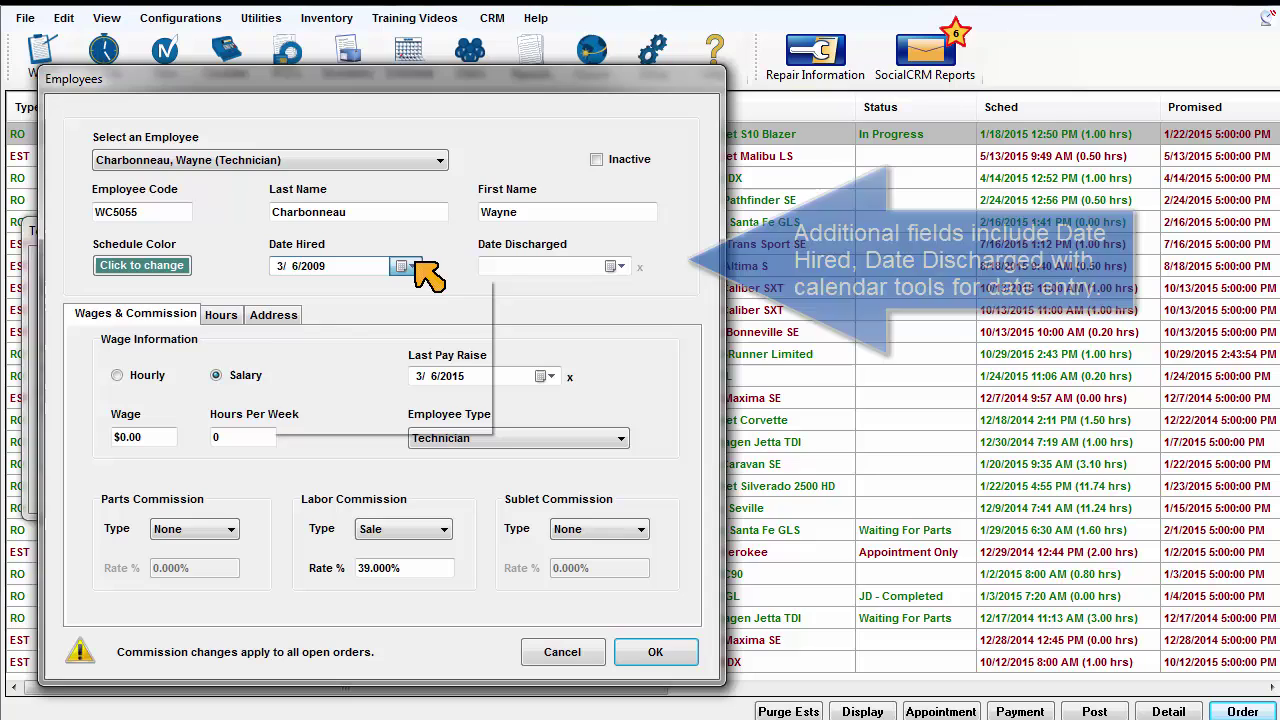
left_click(413, 265)
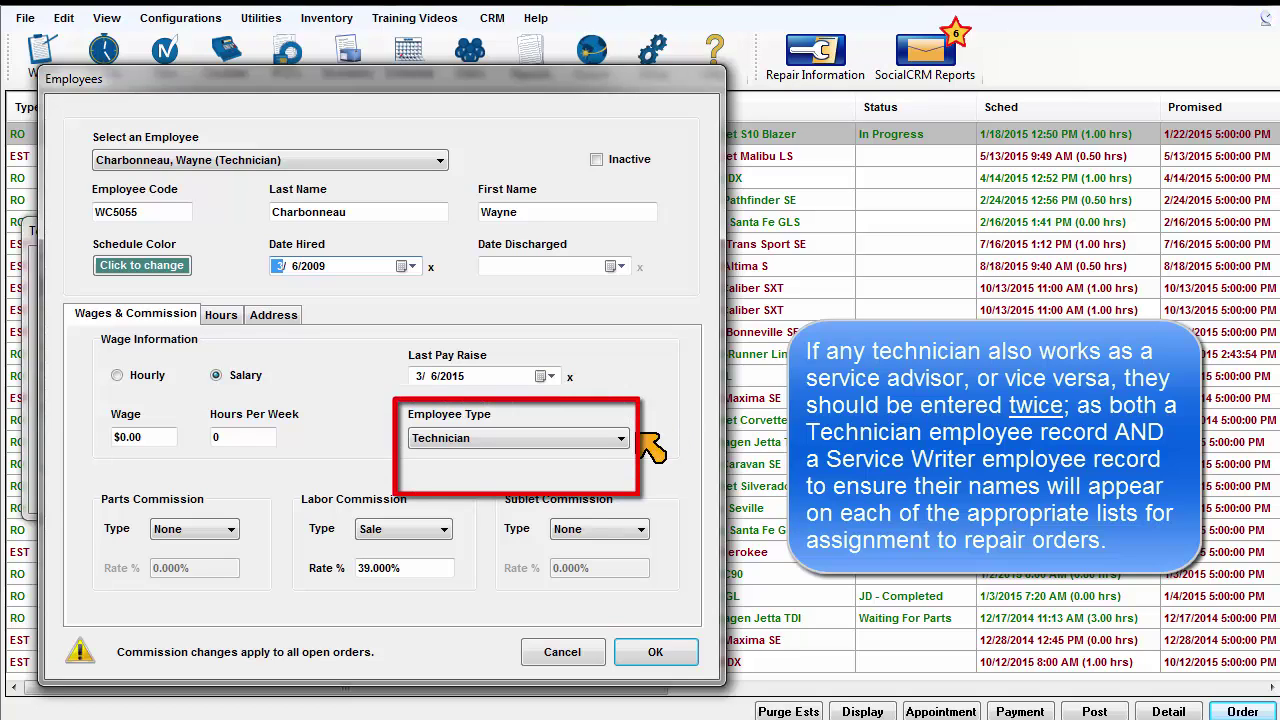
left_click(621, 438)
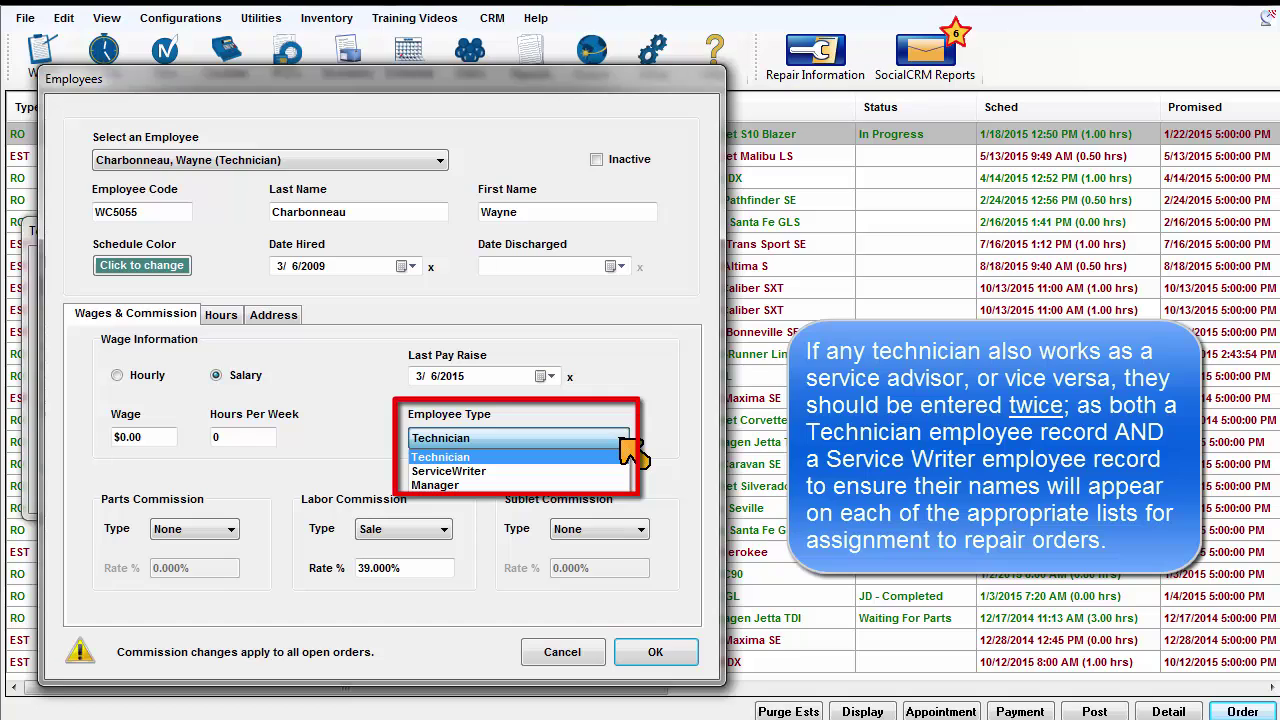
left_click(624, 440)
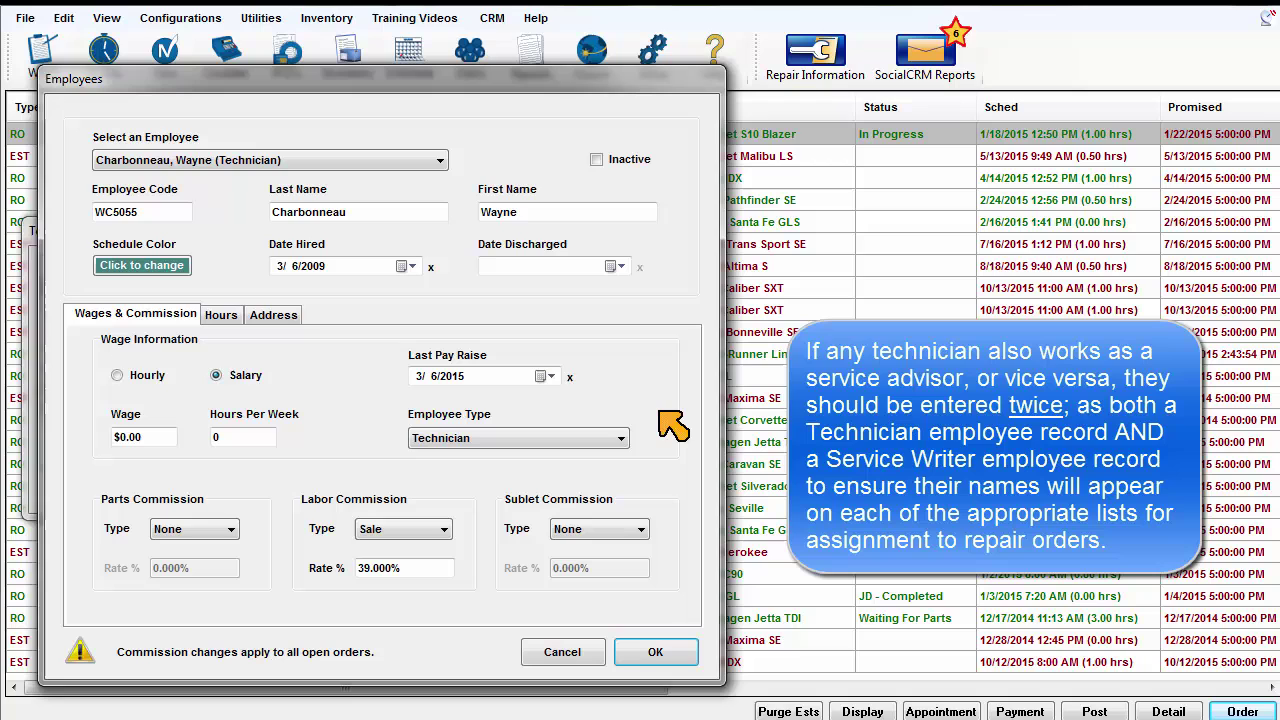
left_click(442, 161)
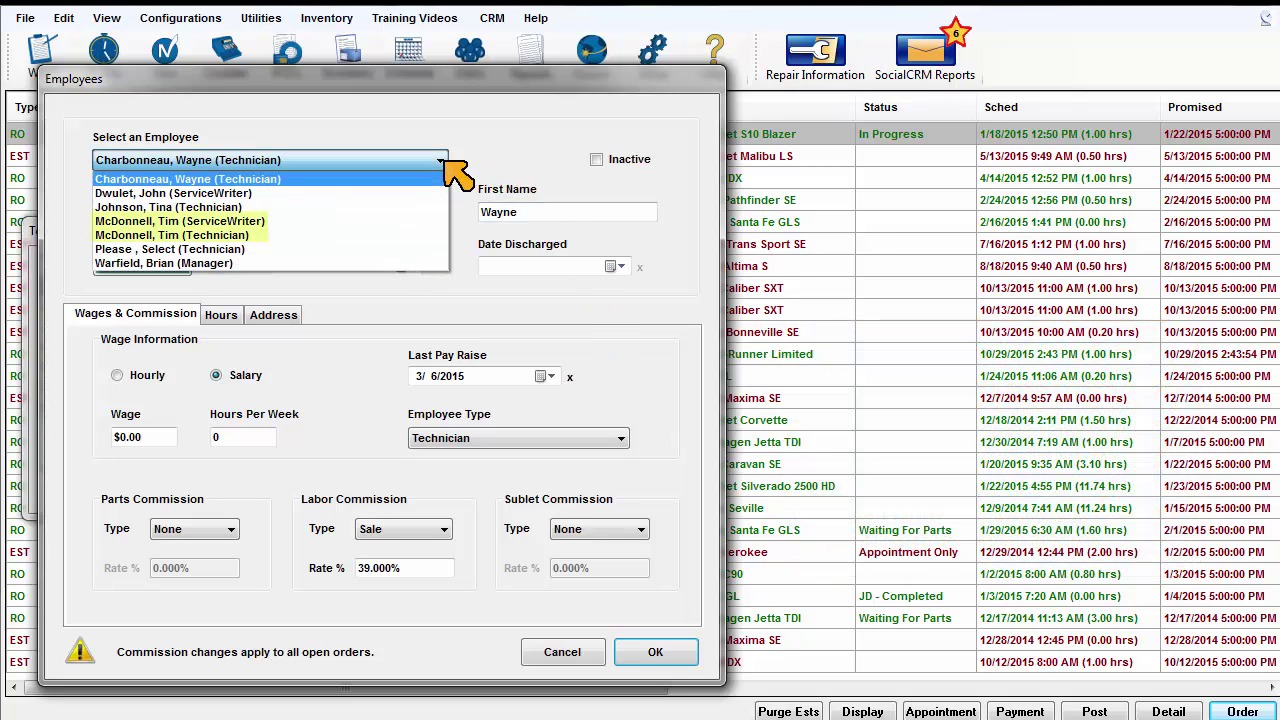
left_click(442, 161)
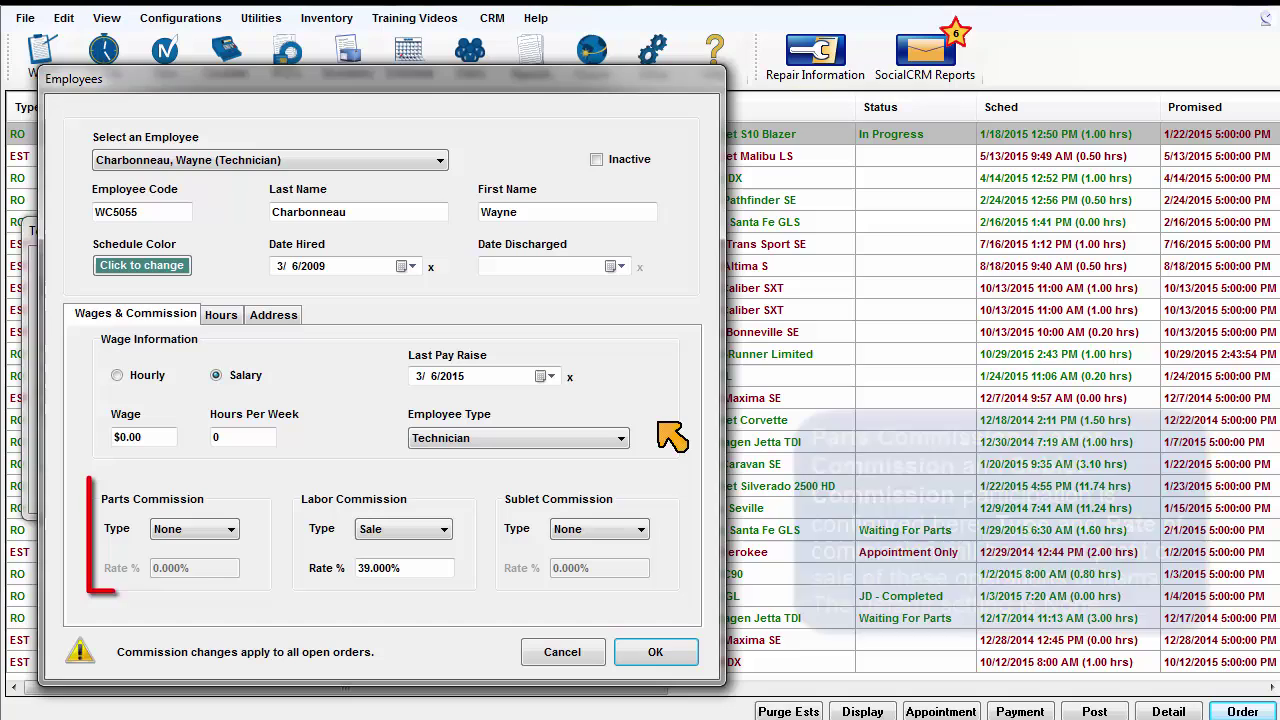
left_click(226, 529)
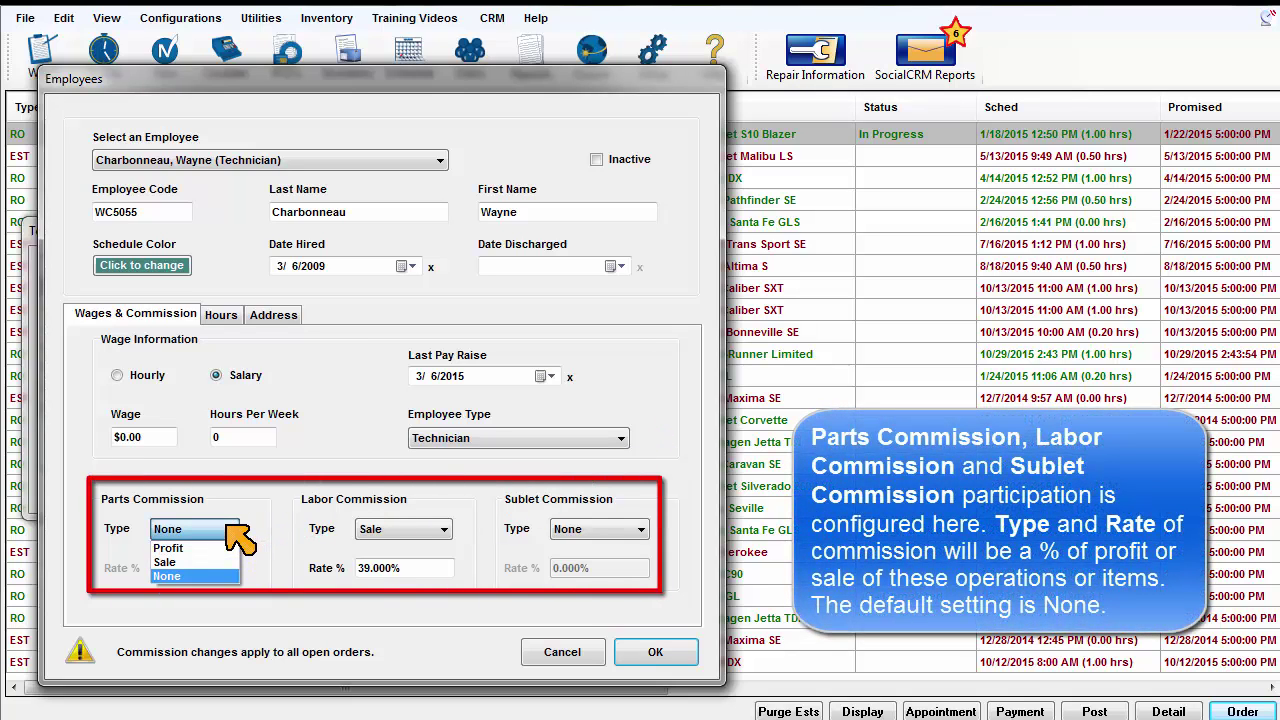
left_click(228, 530)
left_click(424, 530)
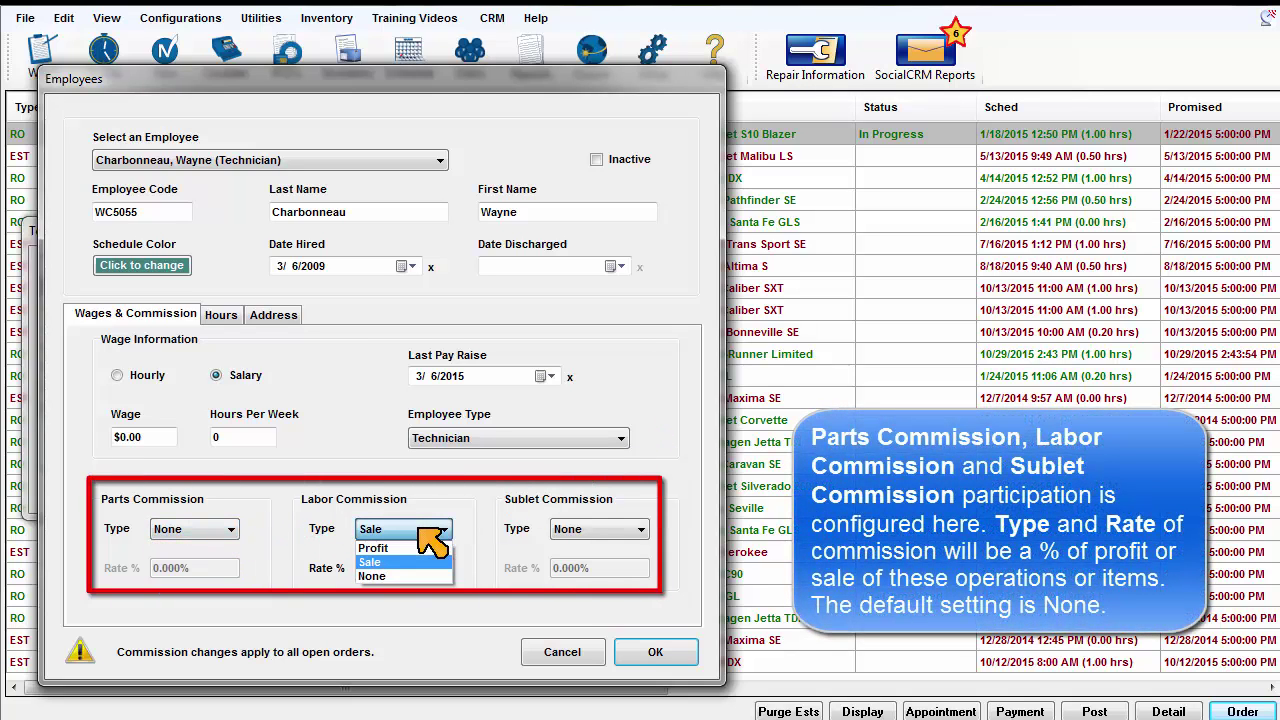
left_click(430, 538)
left_click(605, 535)
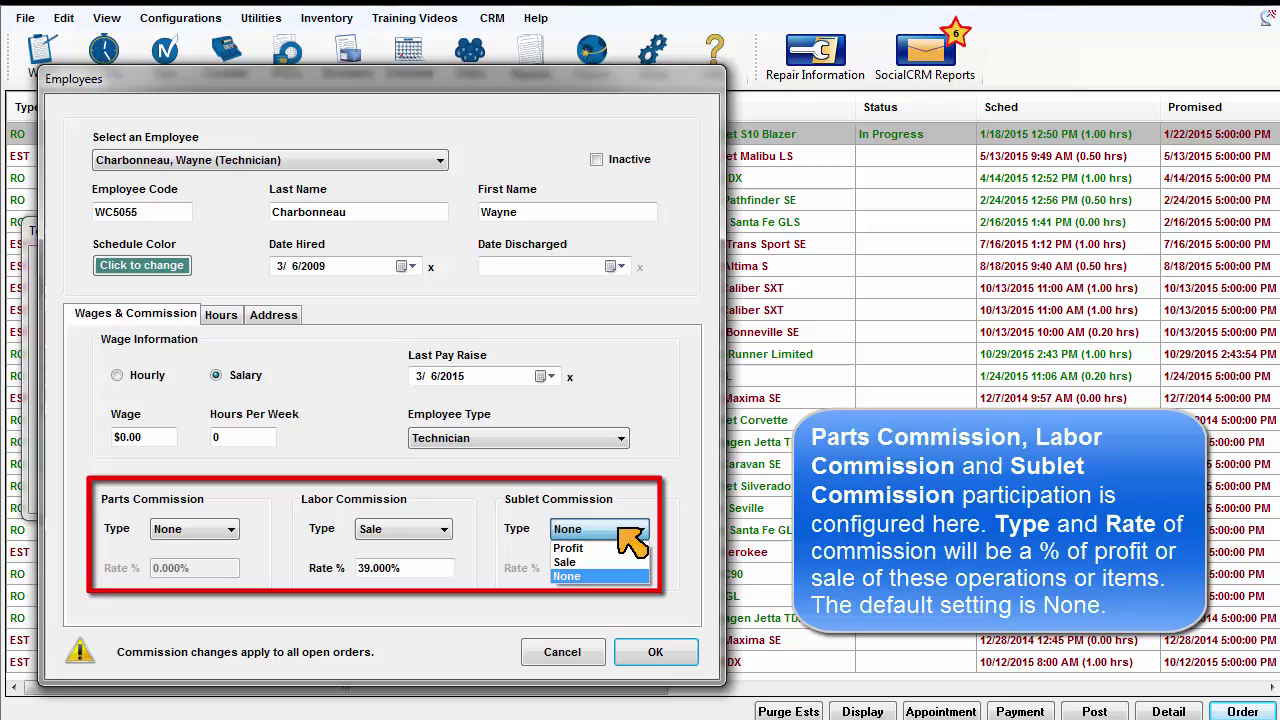
left_click(630, 540)
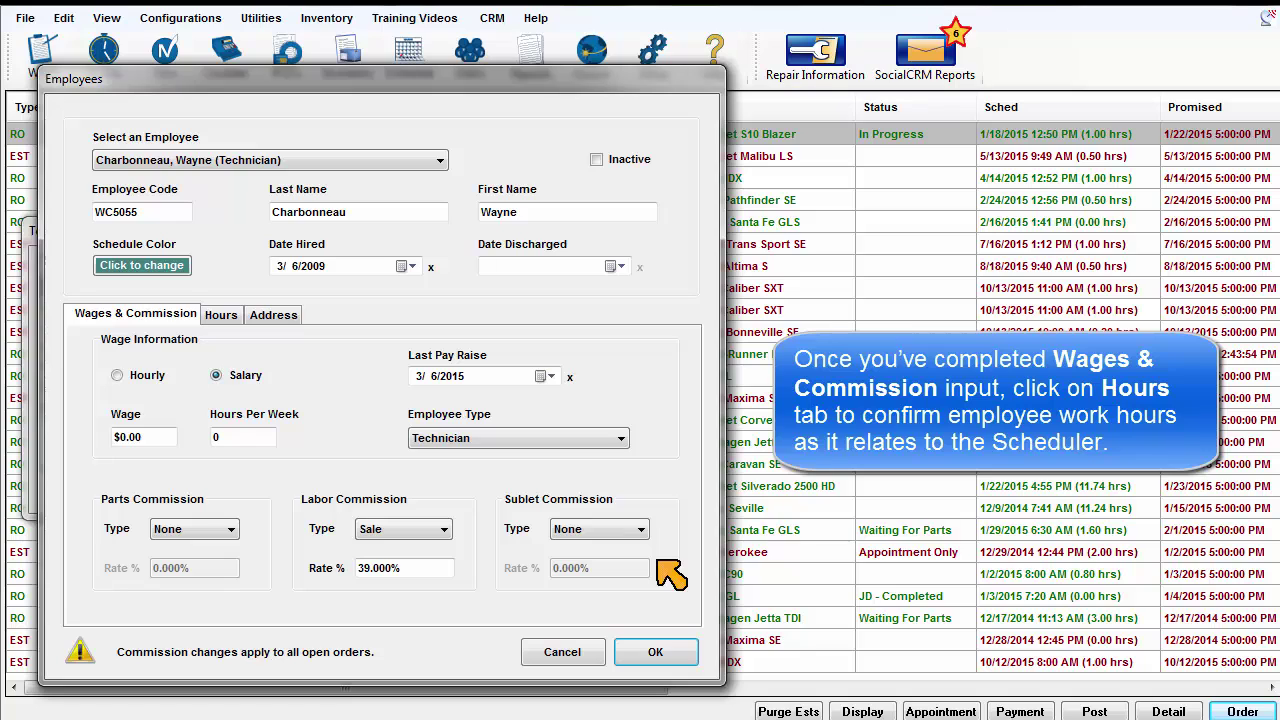
Add Saturday hours of 08:00 AM to 04:00 PM on the Hours tab.
left_click(222, 316)
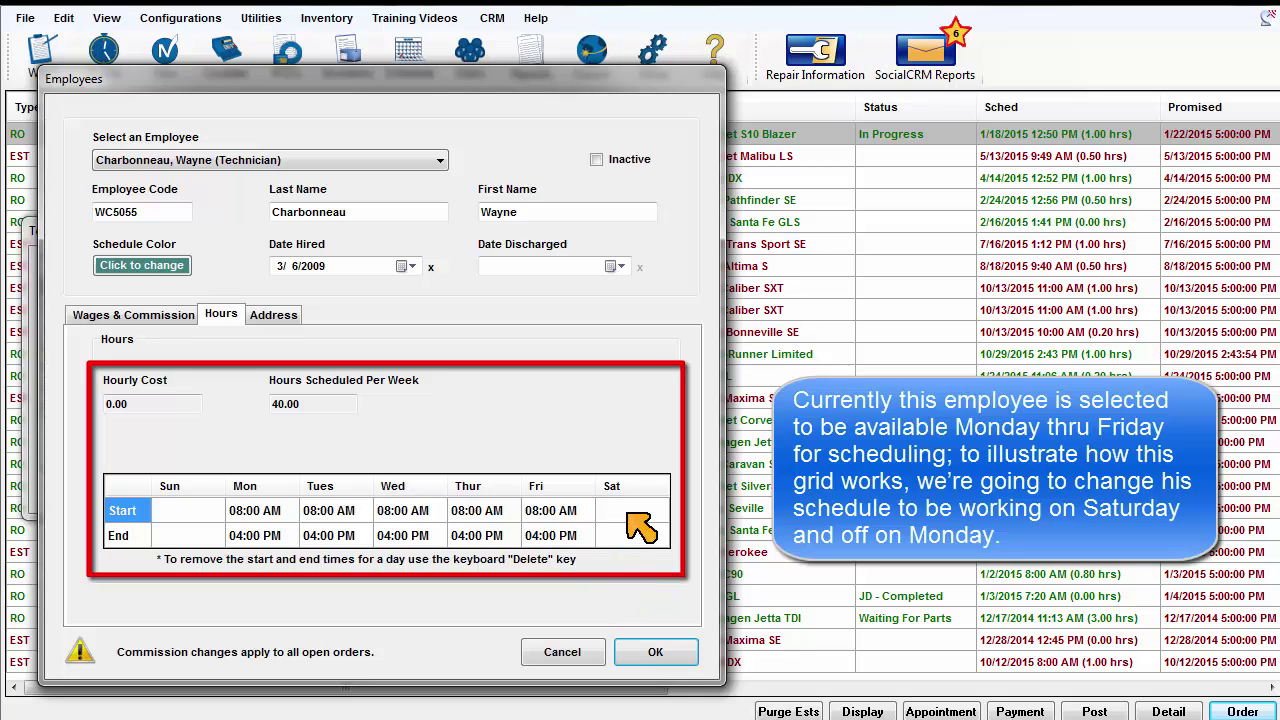
left_click(630, 514)
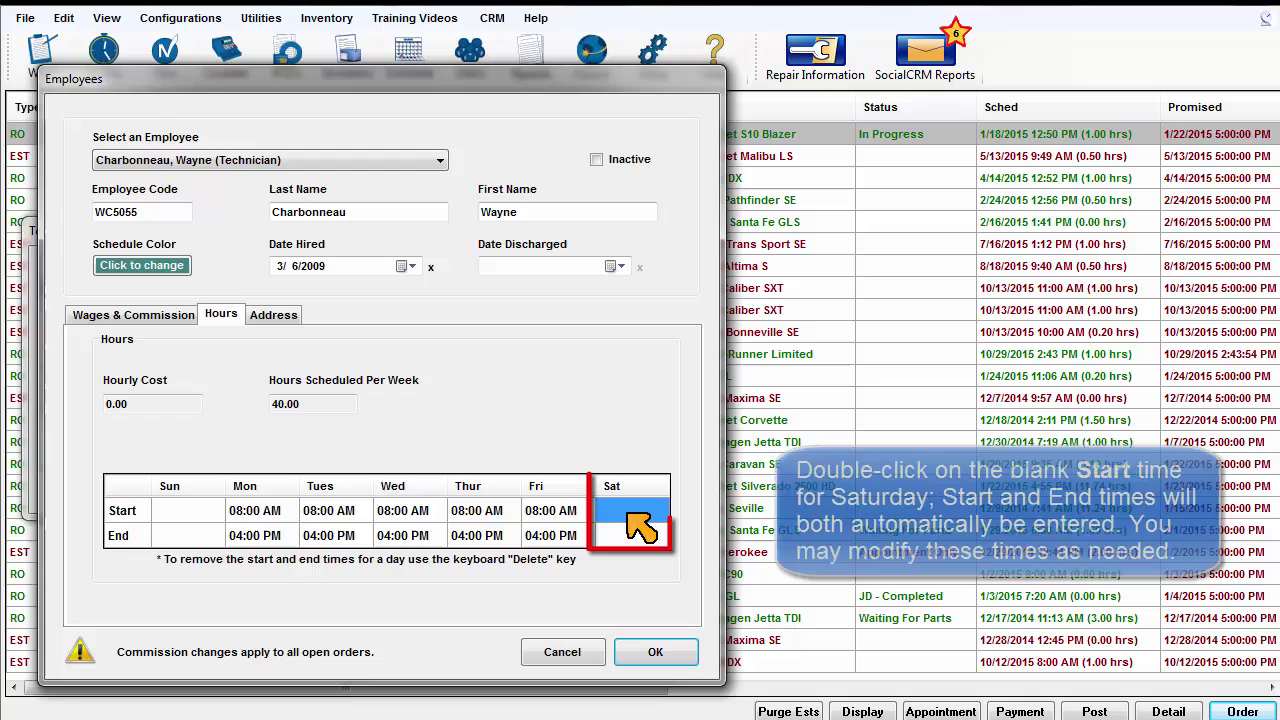
double_click(630, 514)
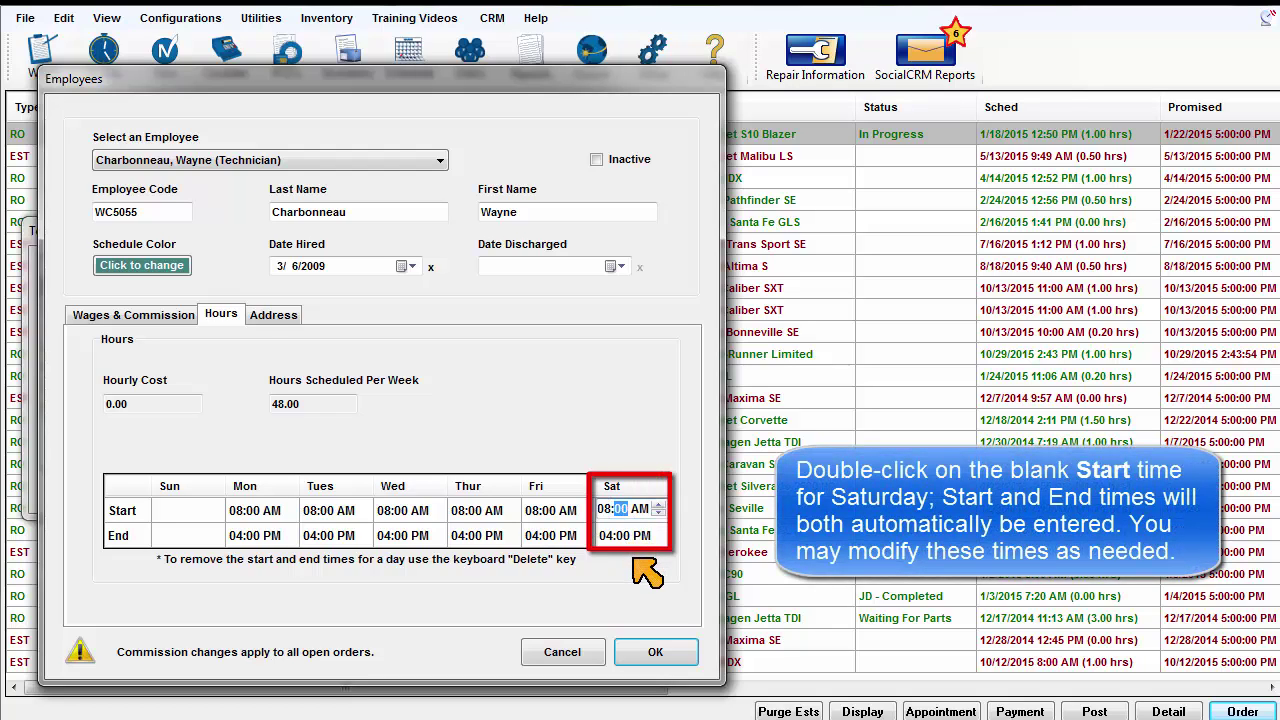
left_click(638, 542)
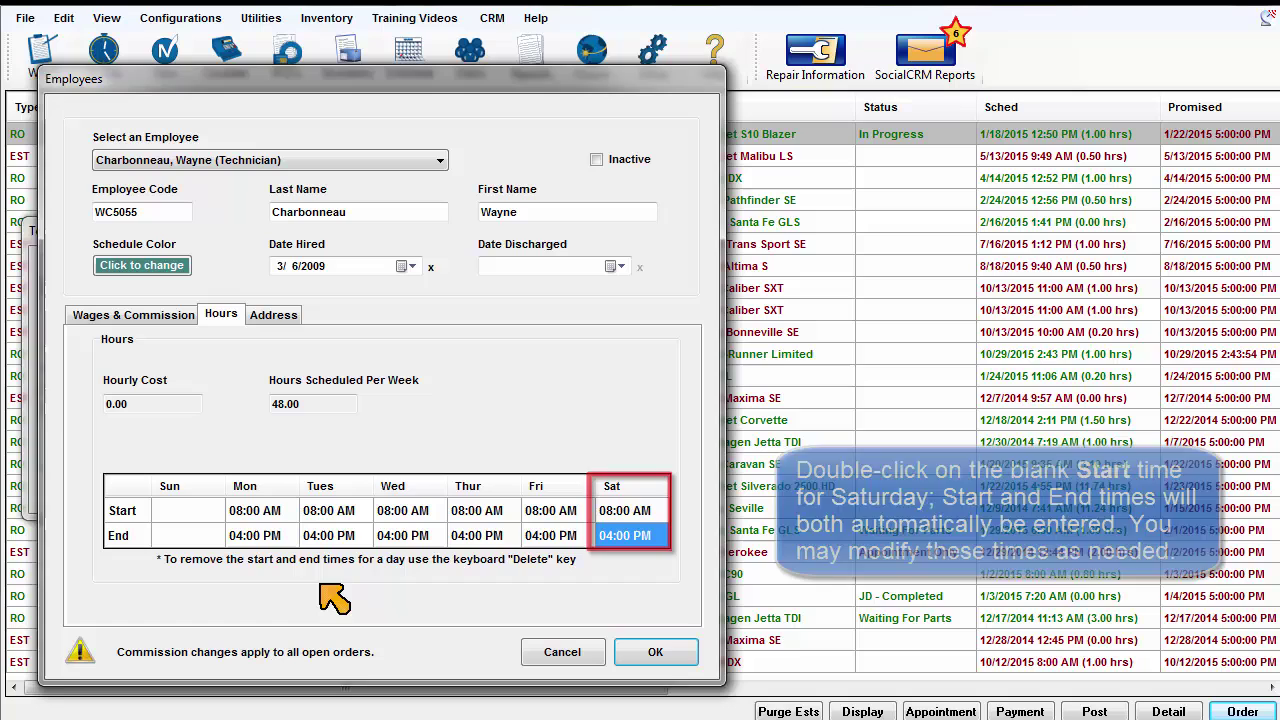
Clear Monday's start and end times, leaving 40.00 hours per week.
left_click(262, 512)
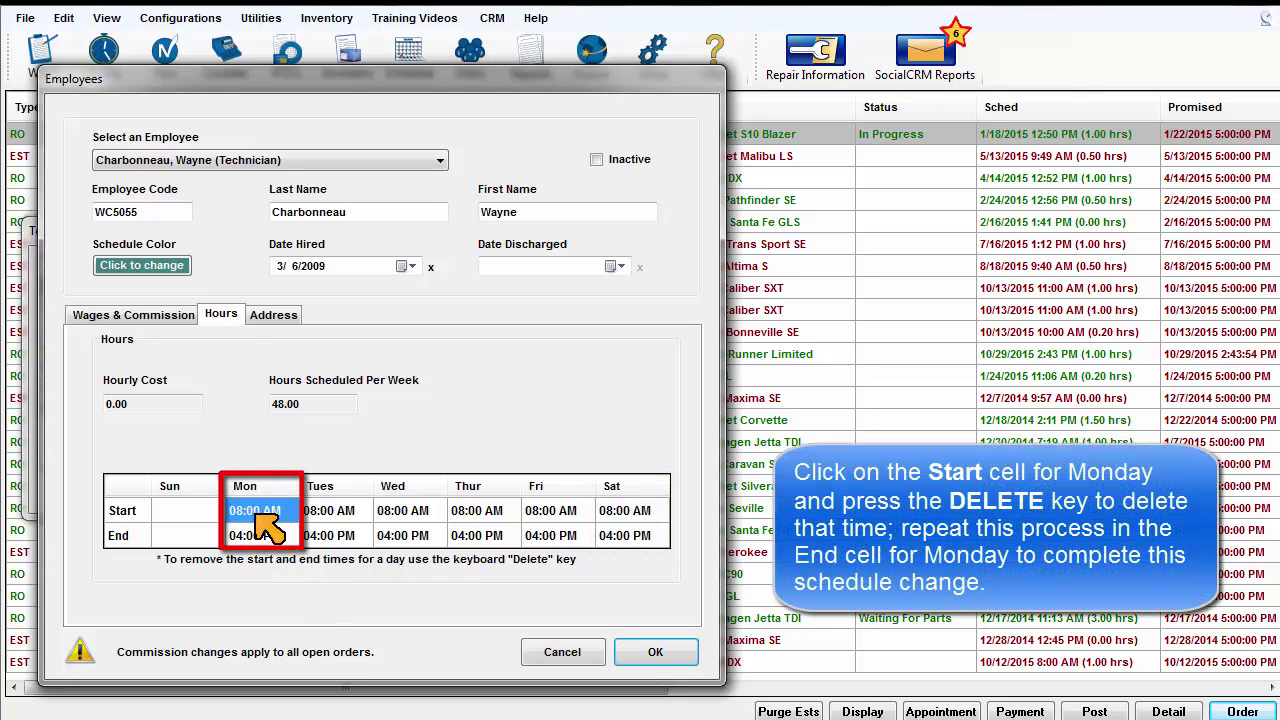
key("Delete")
left_click(279, 540)
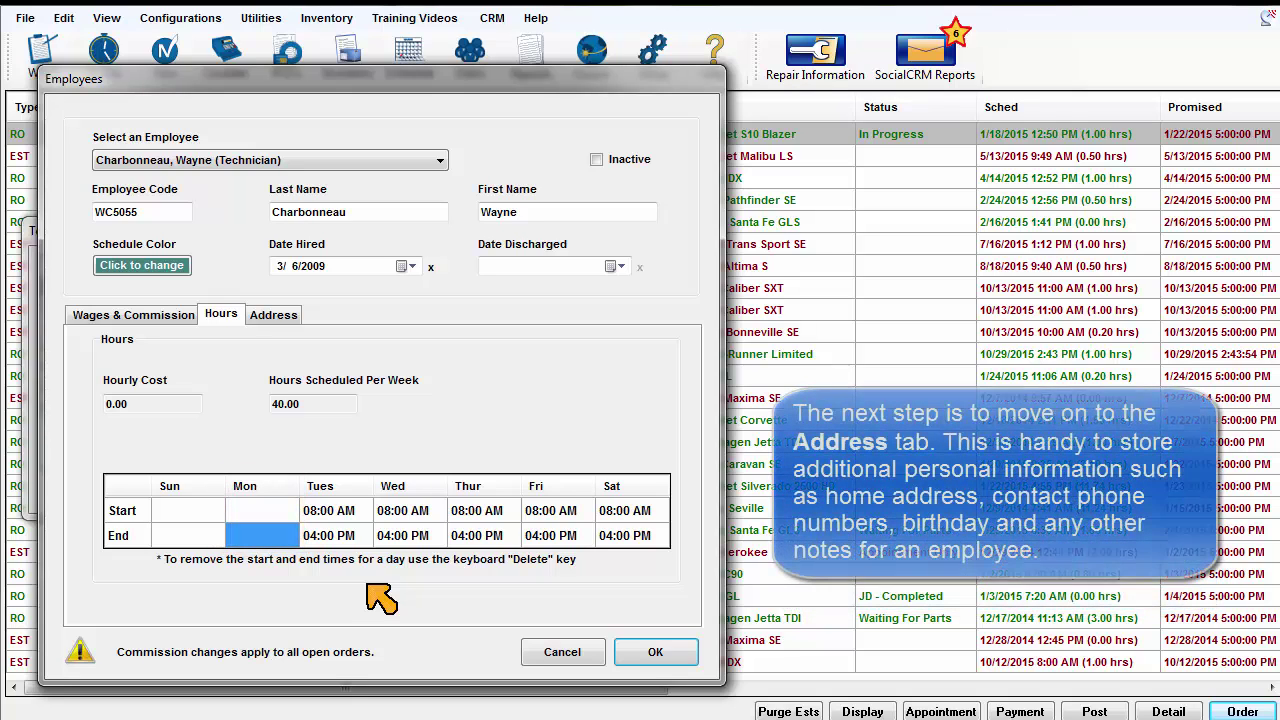
Review the Address tab's contact details and enter 'Notes' in the Notes field.
left_click(276, 314)
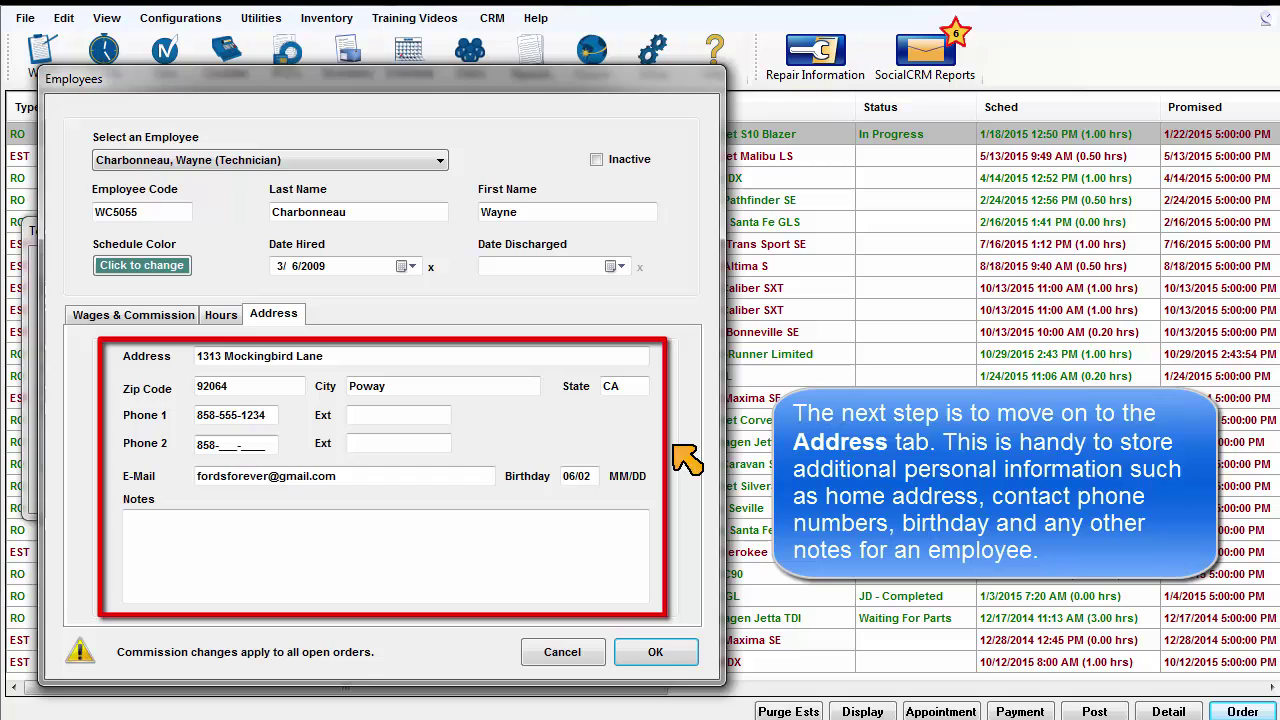
left_click(457, 533)
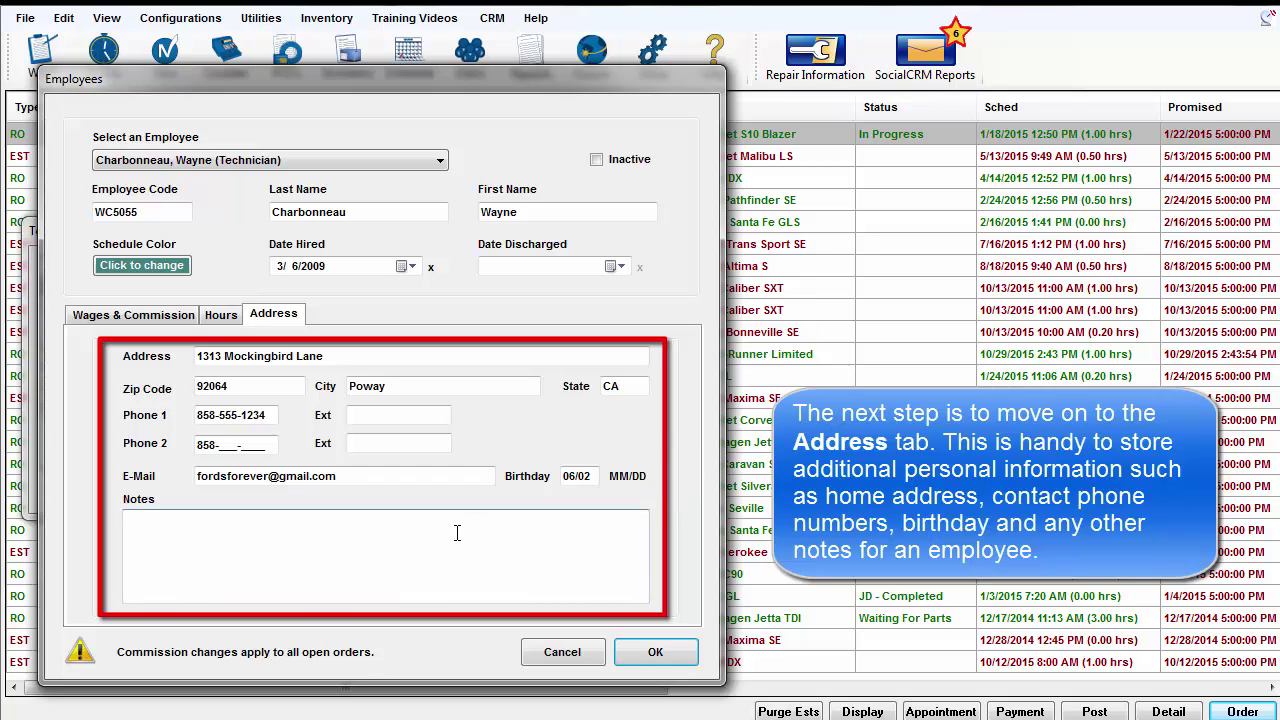
type("Notes")
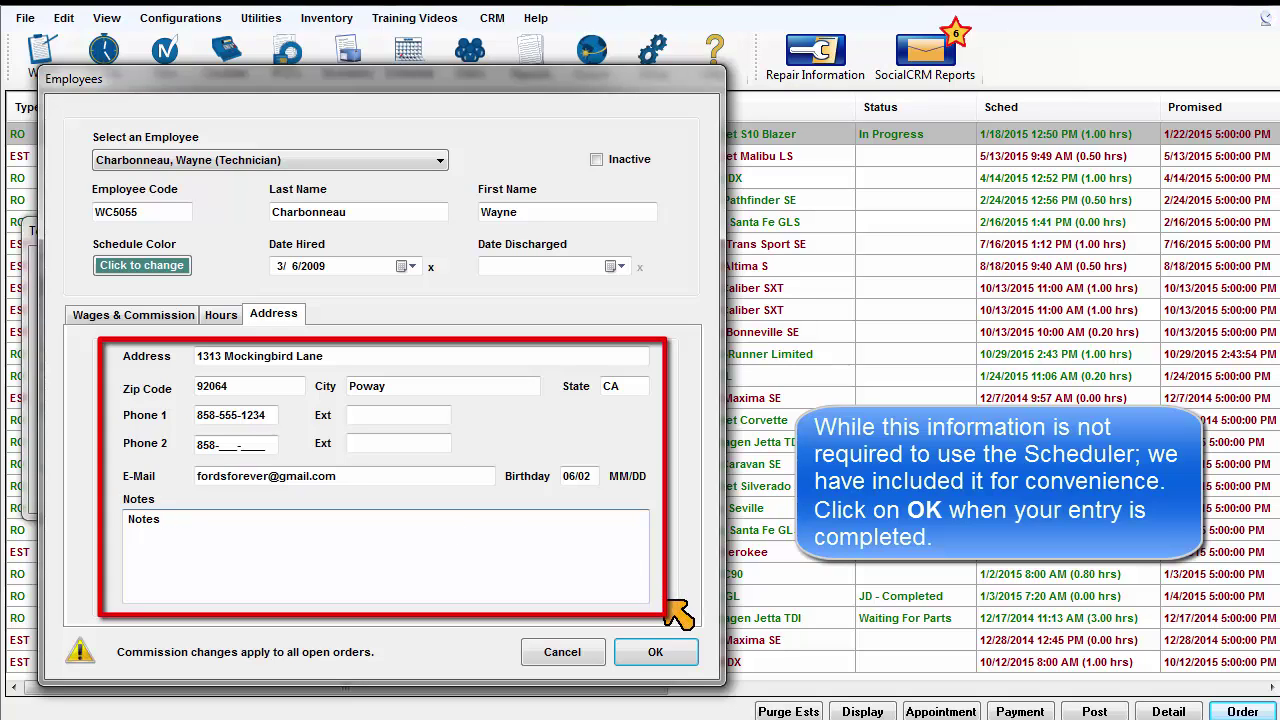
Save the employee record, attempt deleting the technician, accept the refusal, and close Technicians Setup.
left_click(675, 653)
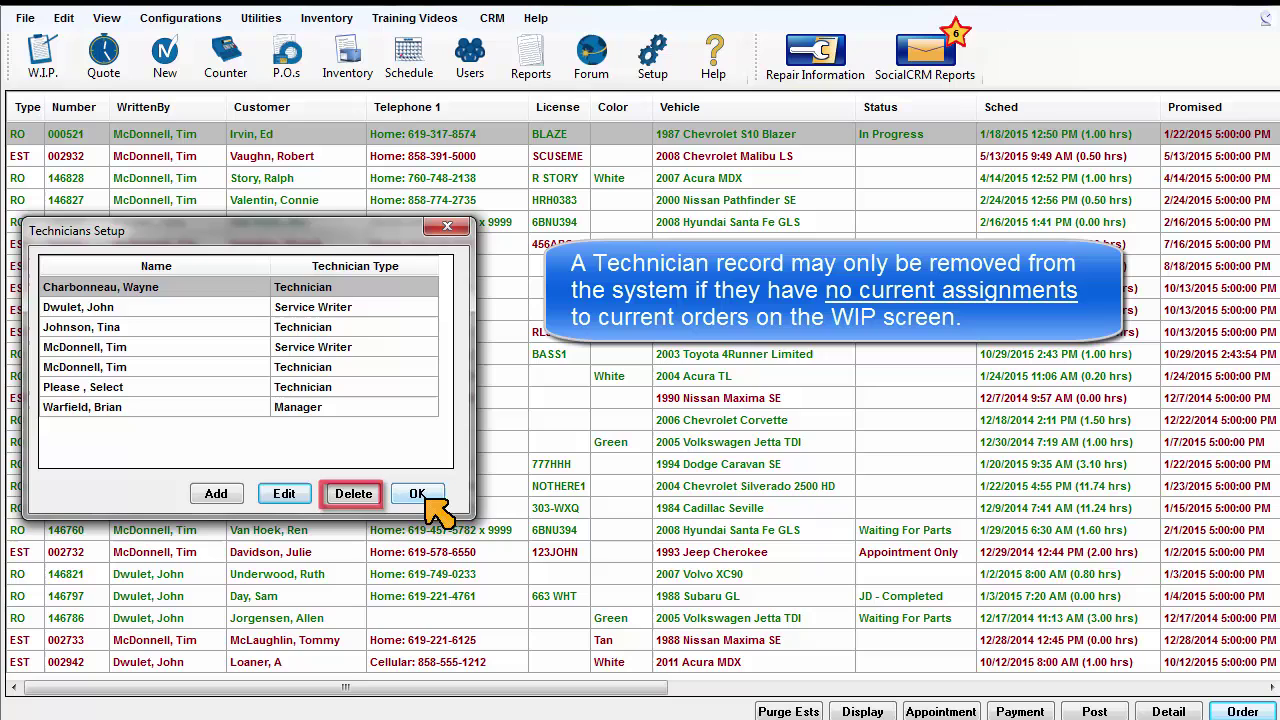
left_click(355, 496)
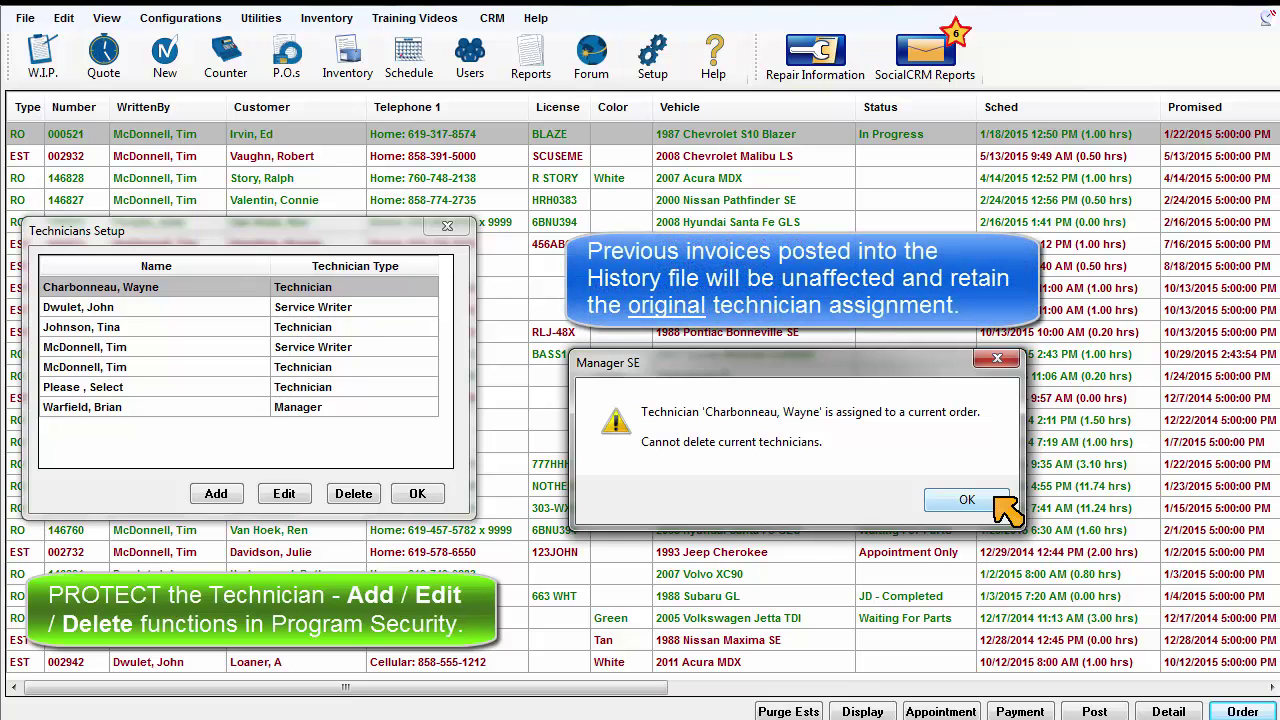
left_click(996, 499)
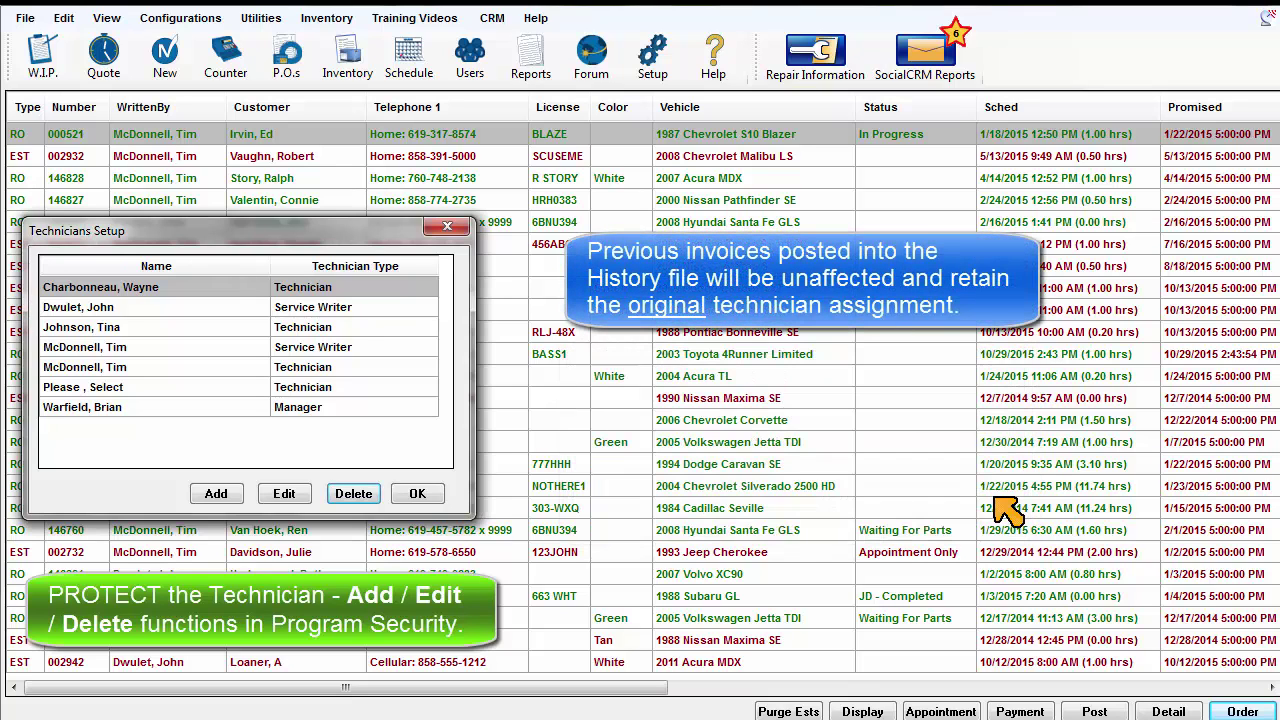
left_click(418, 494)
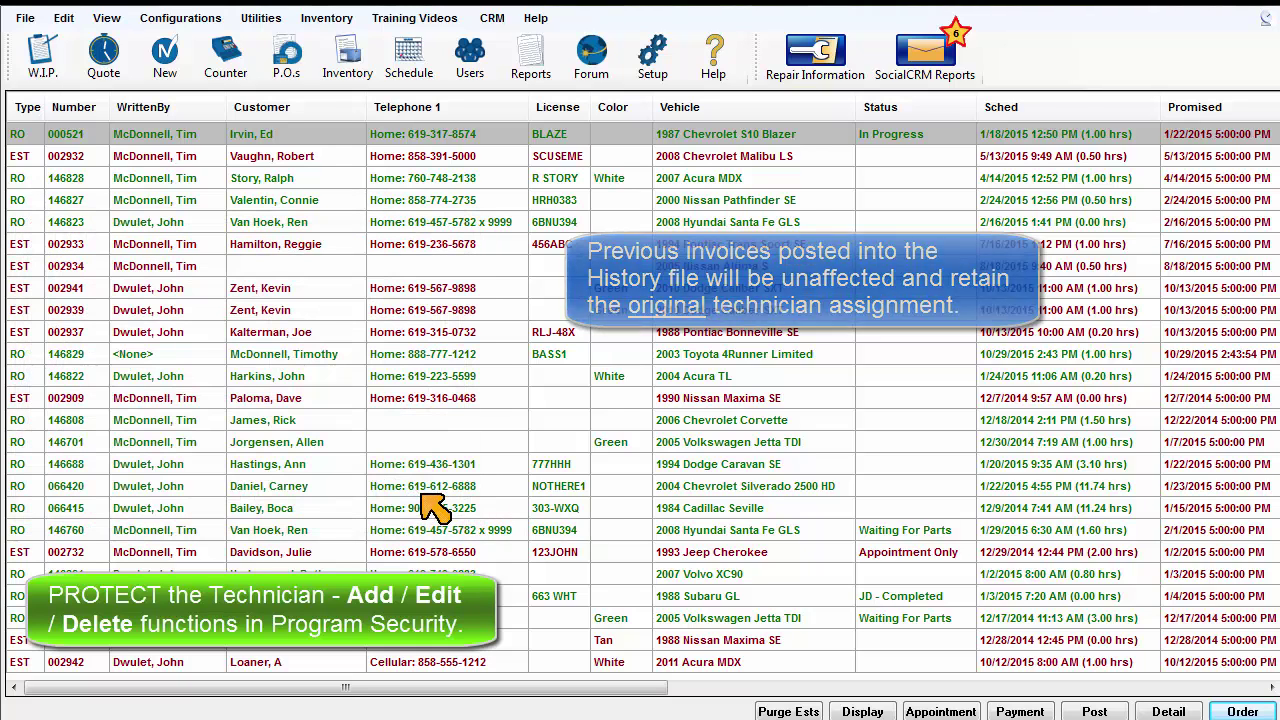